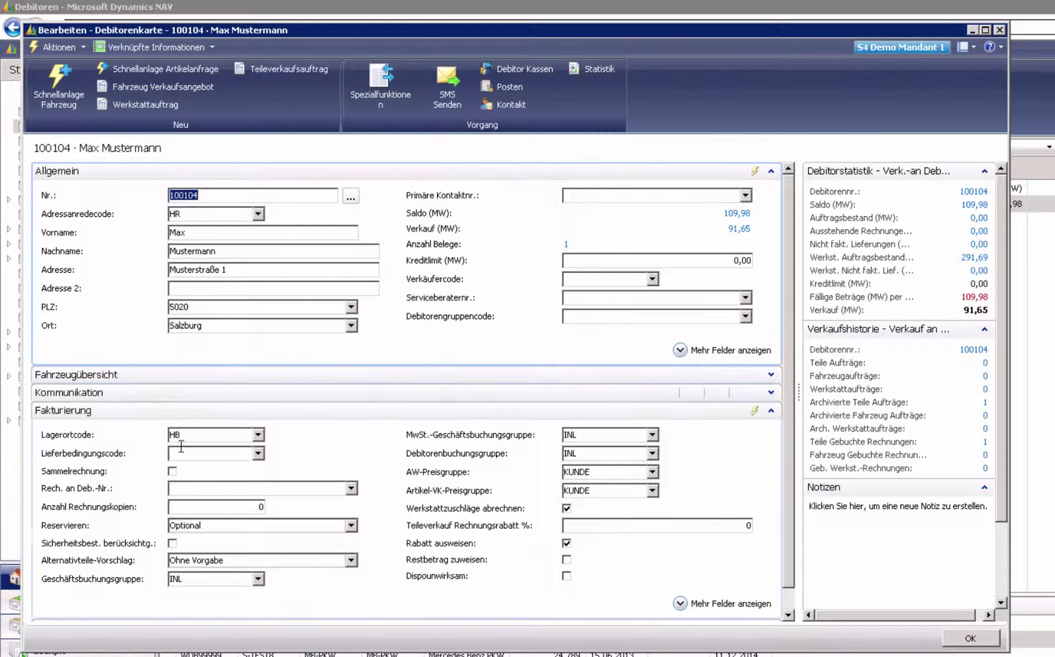
Enable Sammelrechnung on the customer card and create a new Teileverkaufsauftrag for this customer, acknowledging the sales notices.
left_click(173, 472)
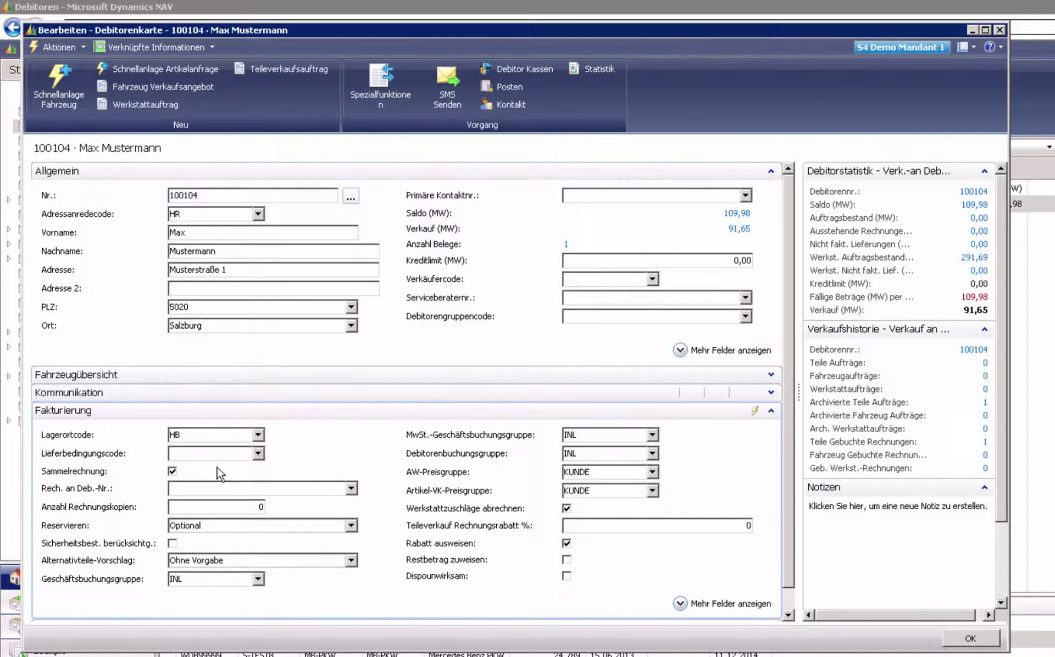
left_click(277, 72)
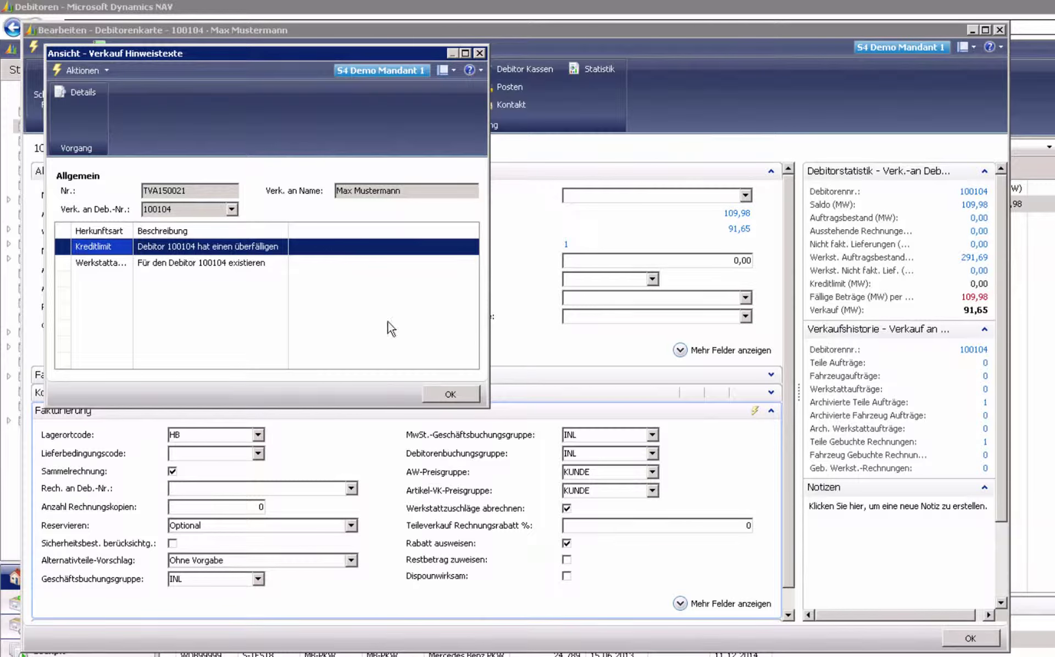
left_click(451, 394)
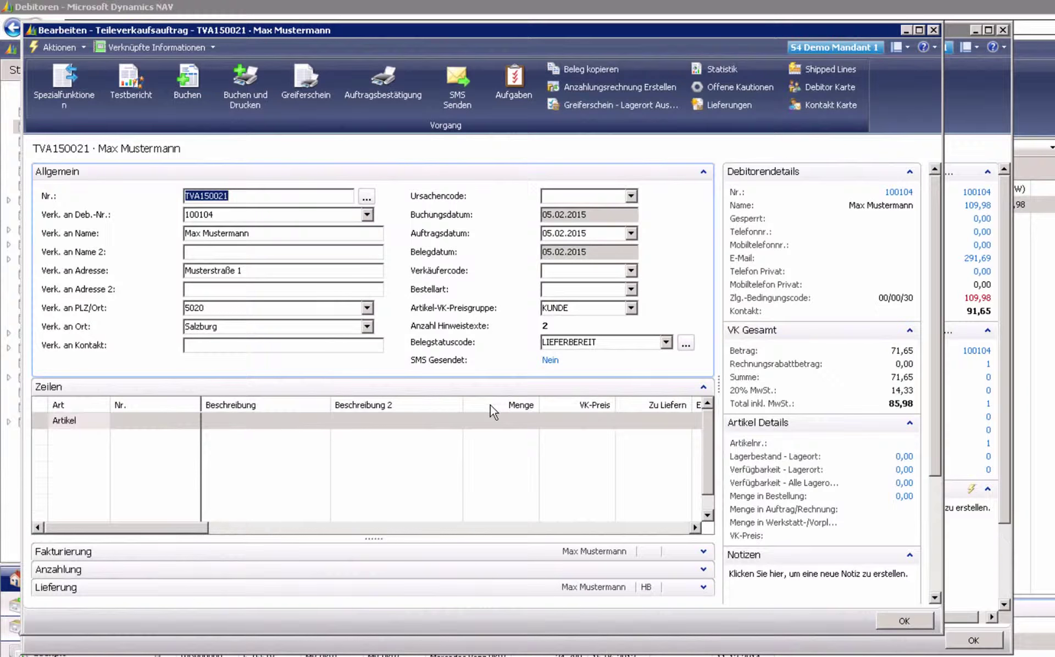
left_click(134, 421)
key("ctrl+v")
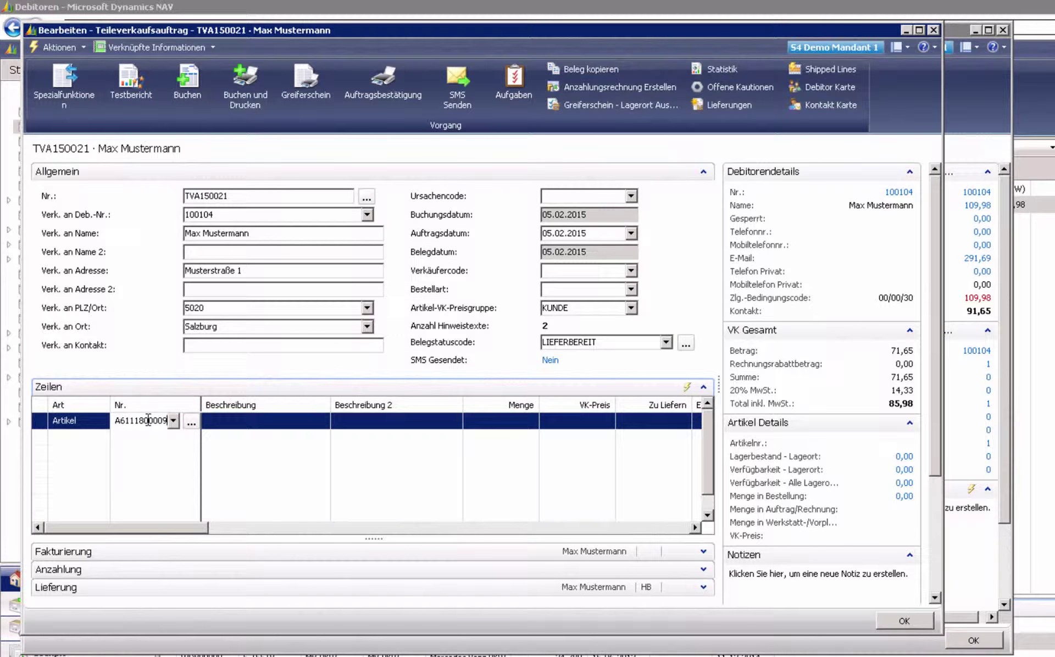
key("Tab")
key("Tab")
key("Tab")
type("5")
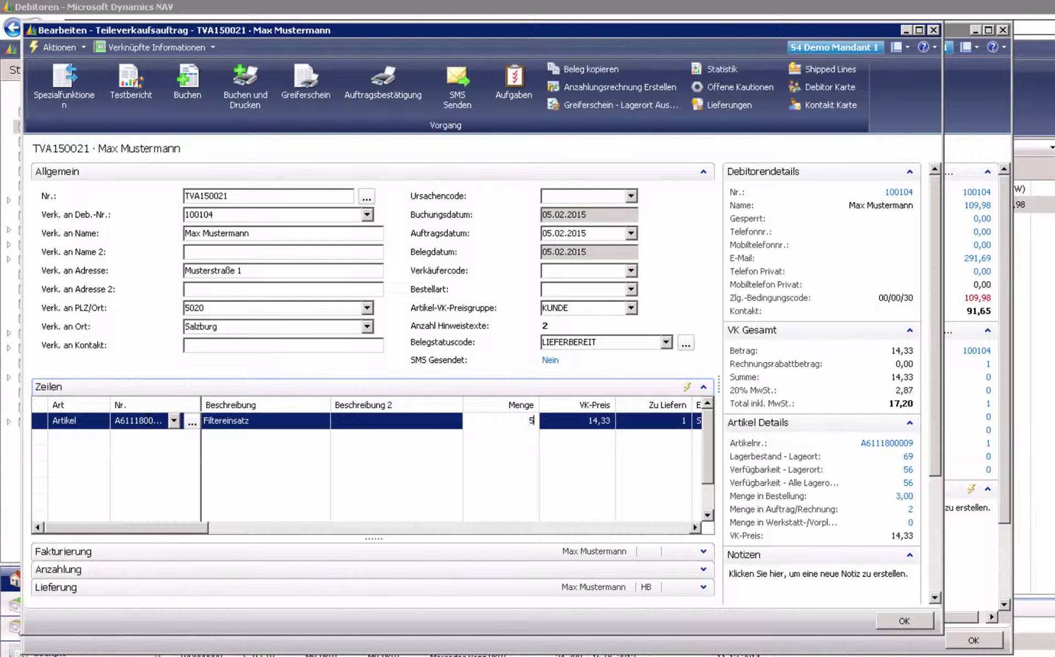
key("Tab")
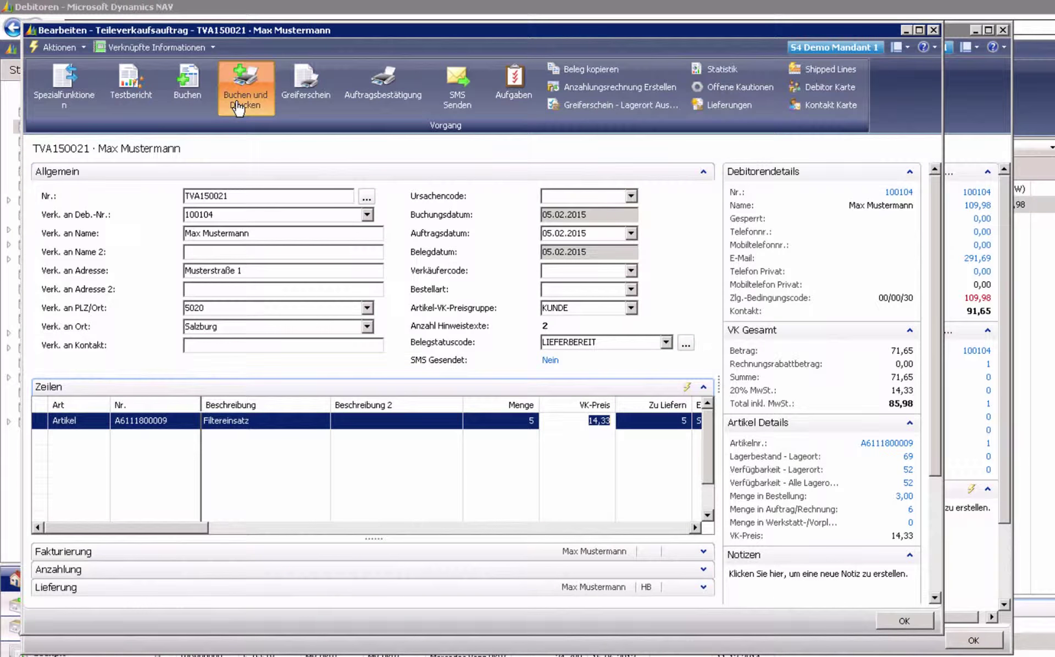
Post the order as Liefern with Sammelrechnung enabled, skip printing the delivery note, and close the order and customer card.
left_click(238, 107)
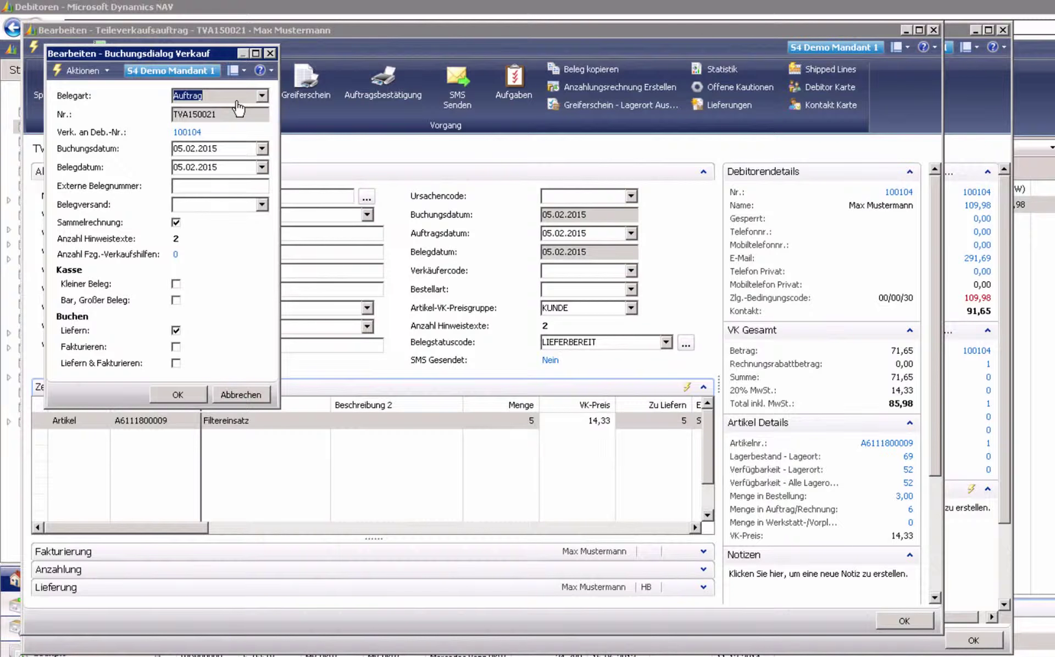
left_click(184, 394)
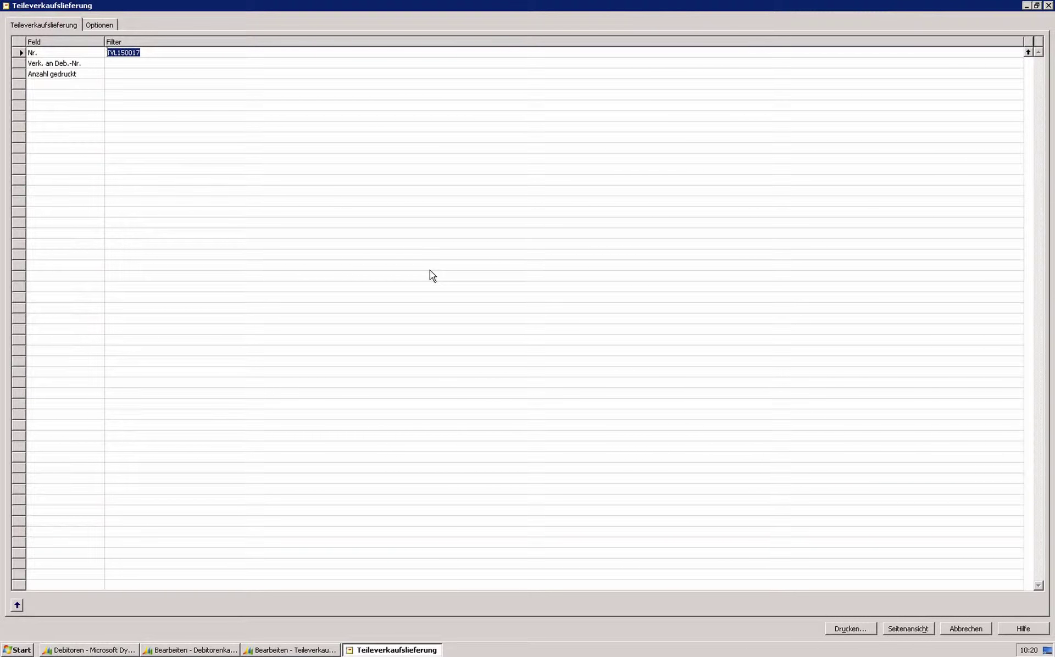
key("Escape")
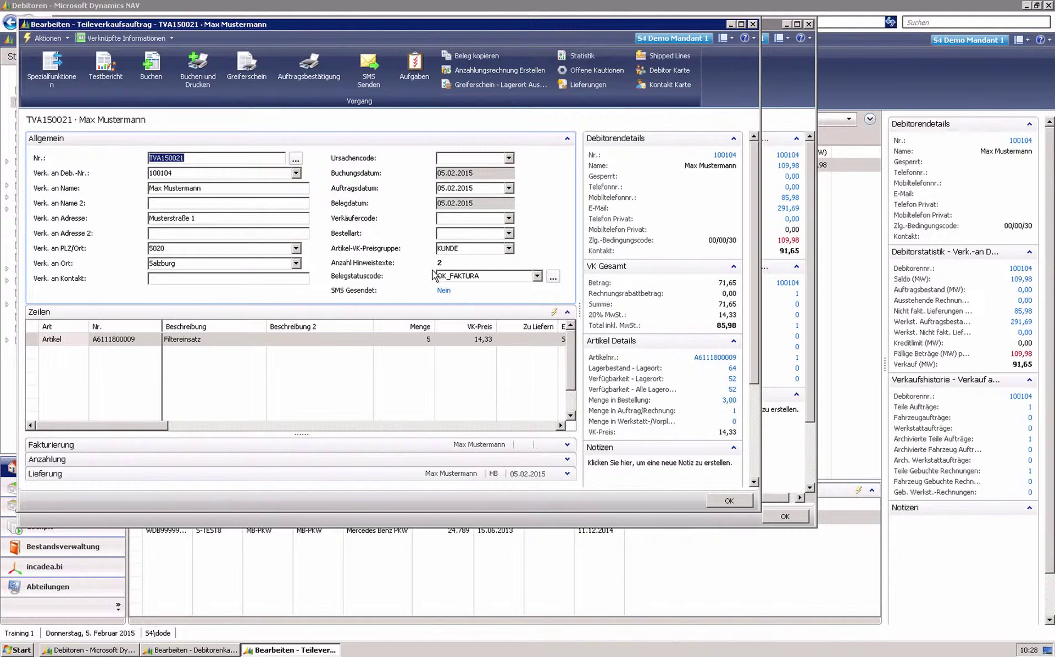
key("Escape")
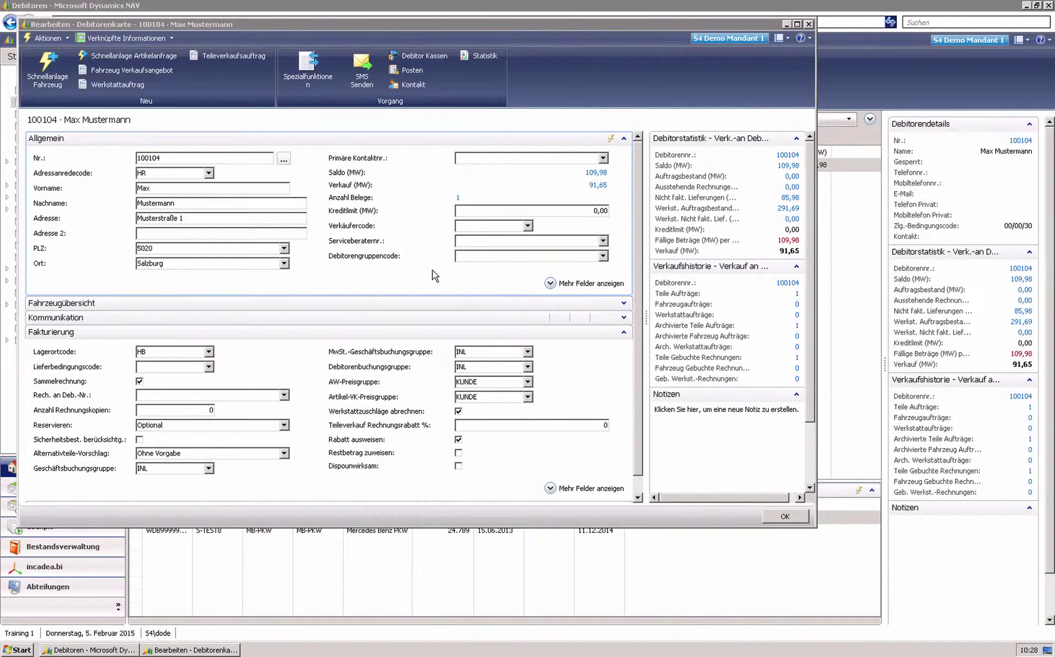
key("Escape")
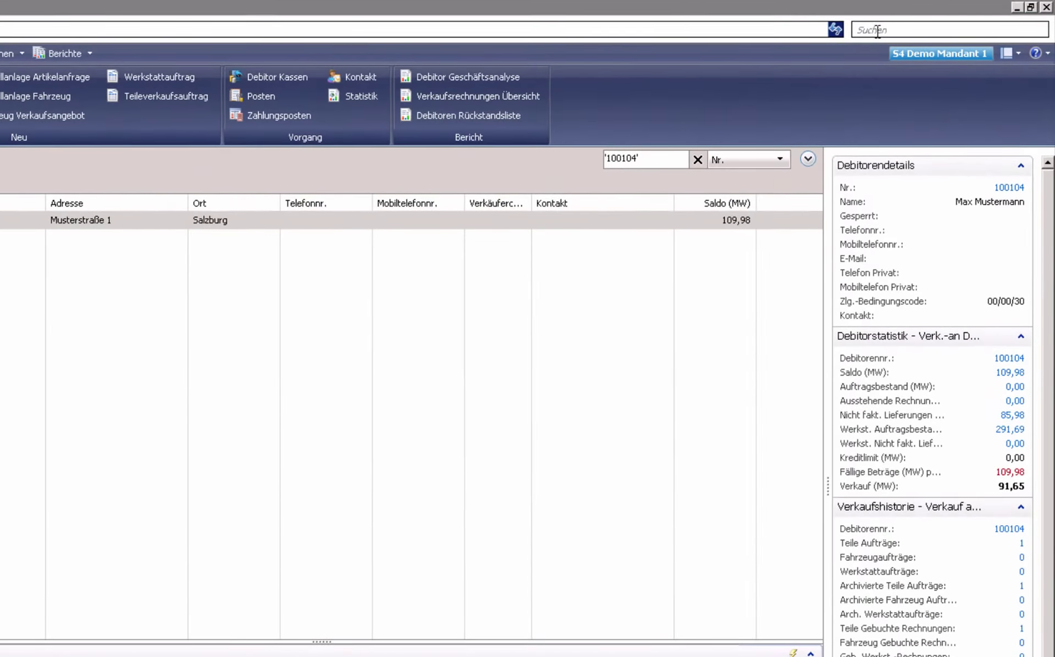
Search for Sammelrechnung and run the Teilehandel Verkauf version with posting and document date 05.02.2015, without filters.
type("Samm")
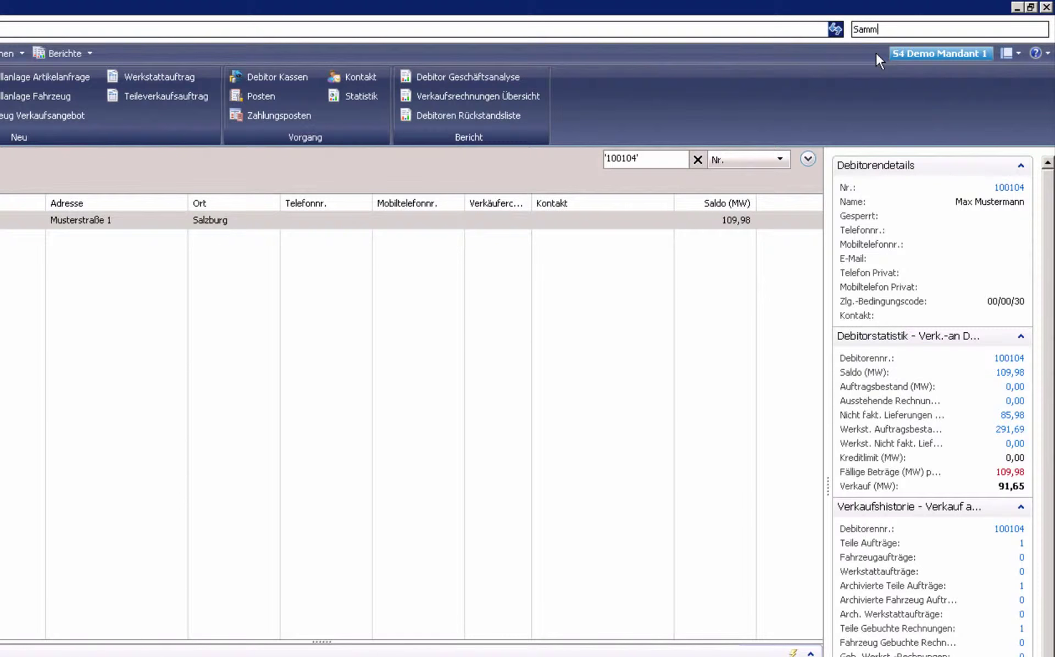
type("elrechnung")
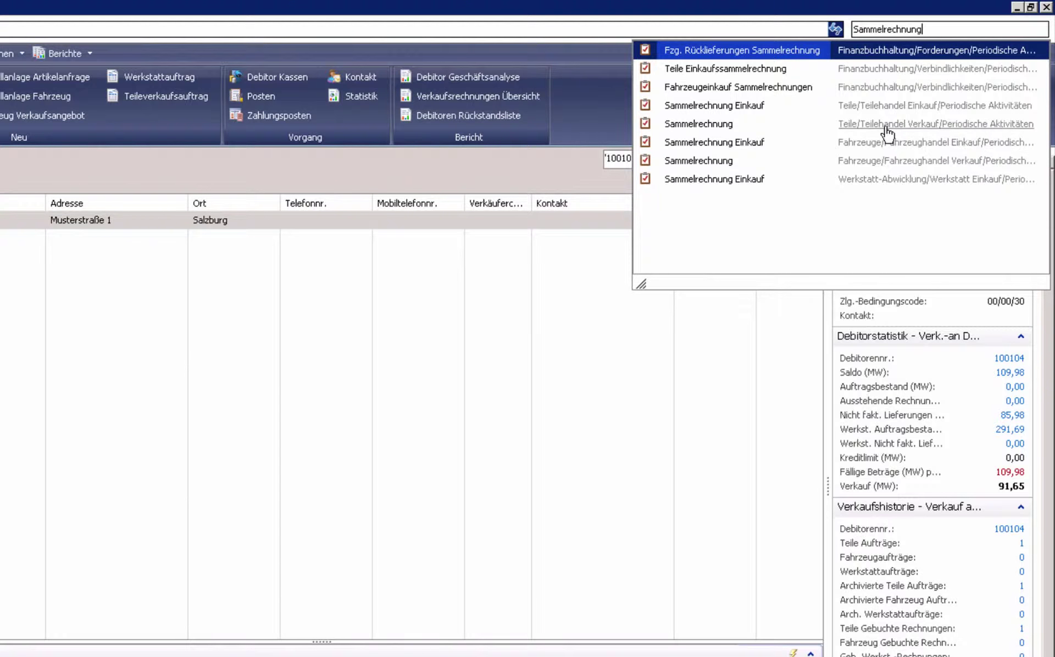
left_click(733, 125)
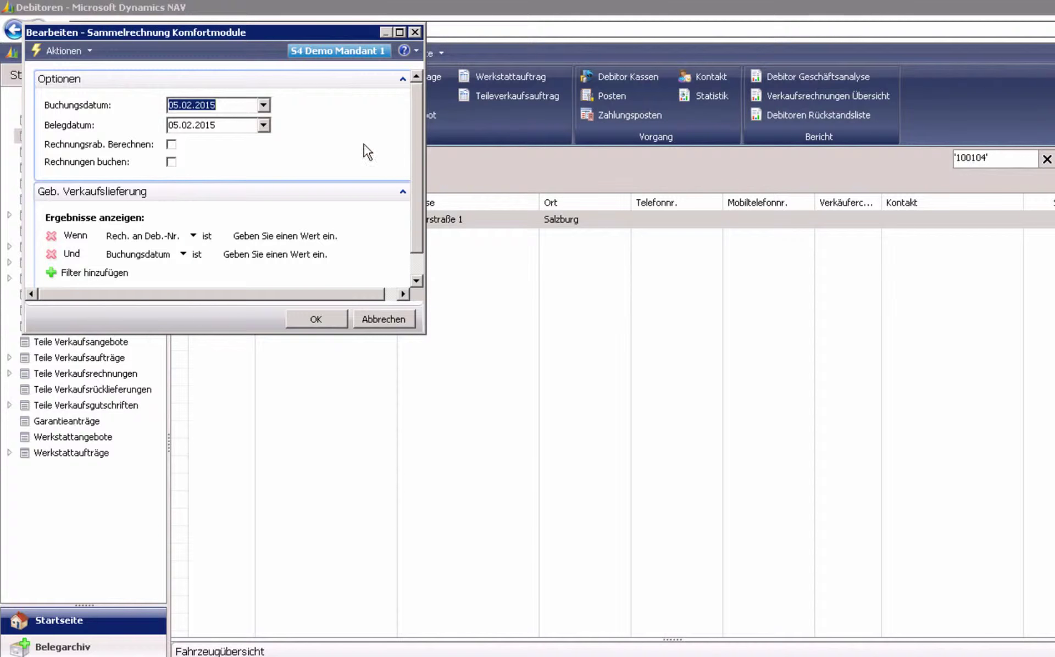
left_click(311, 319)
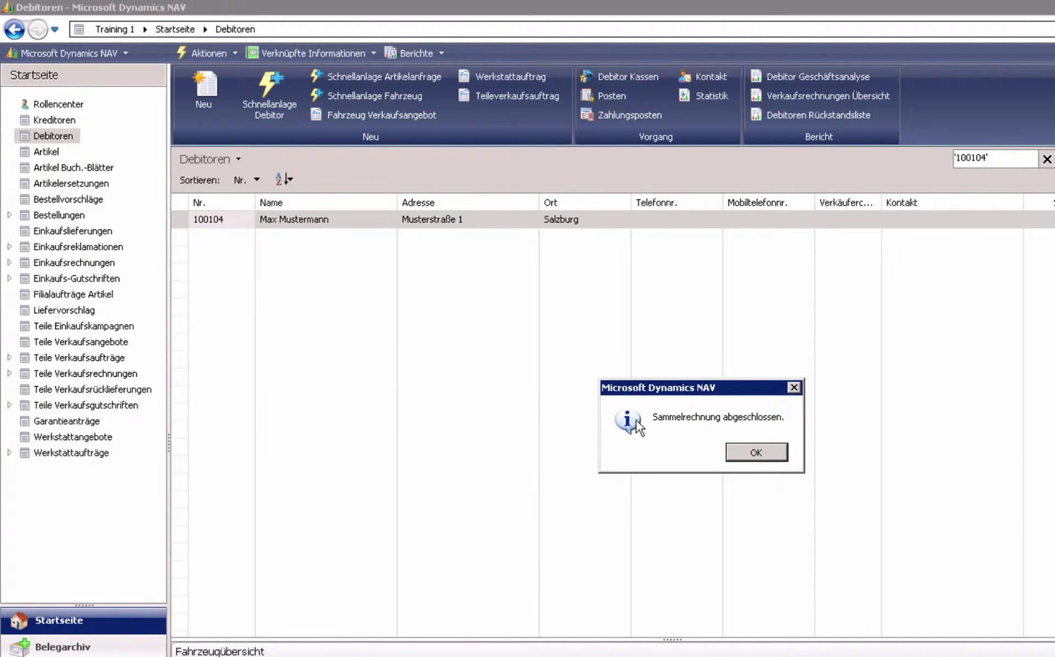
left_click(743, 451)
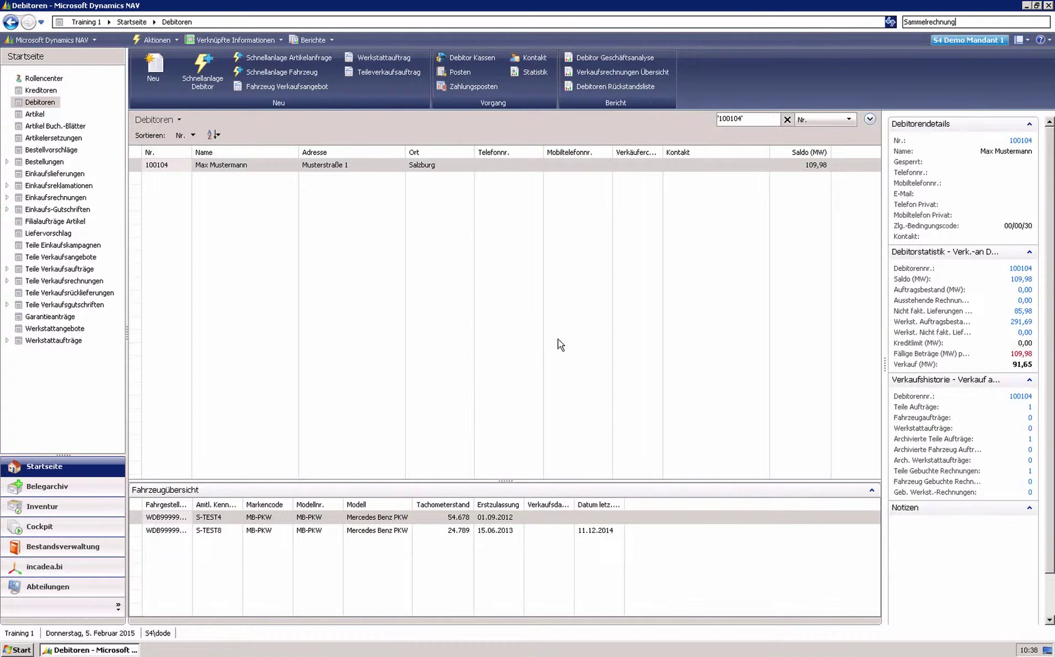
Open the collective invoice dated 05.02.2015 from the Teile Verkaufsrechnungen list.
left_click(88, 282)
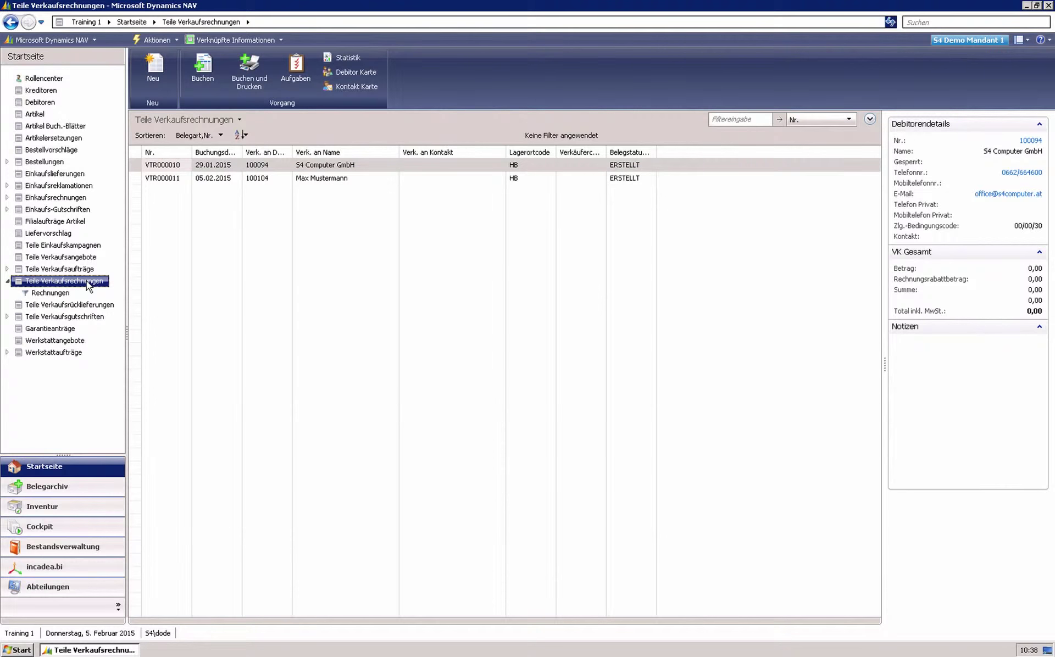
left_click(176, 180)
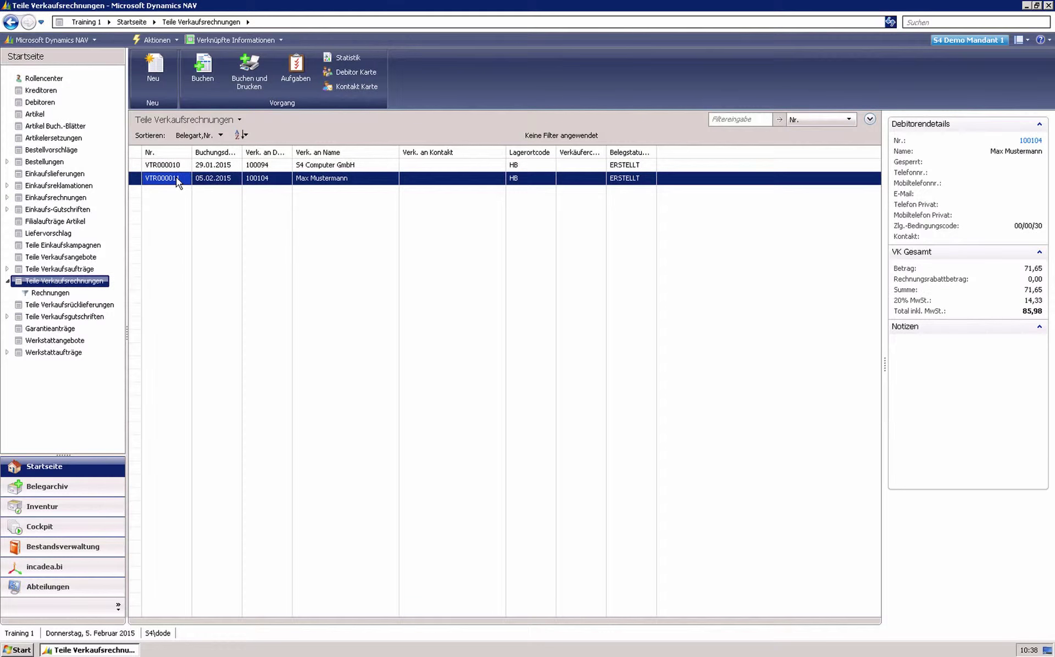
double_click(177, 178)
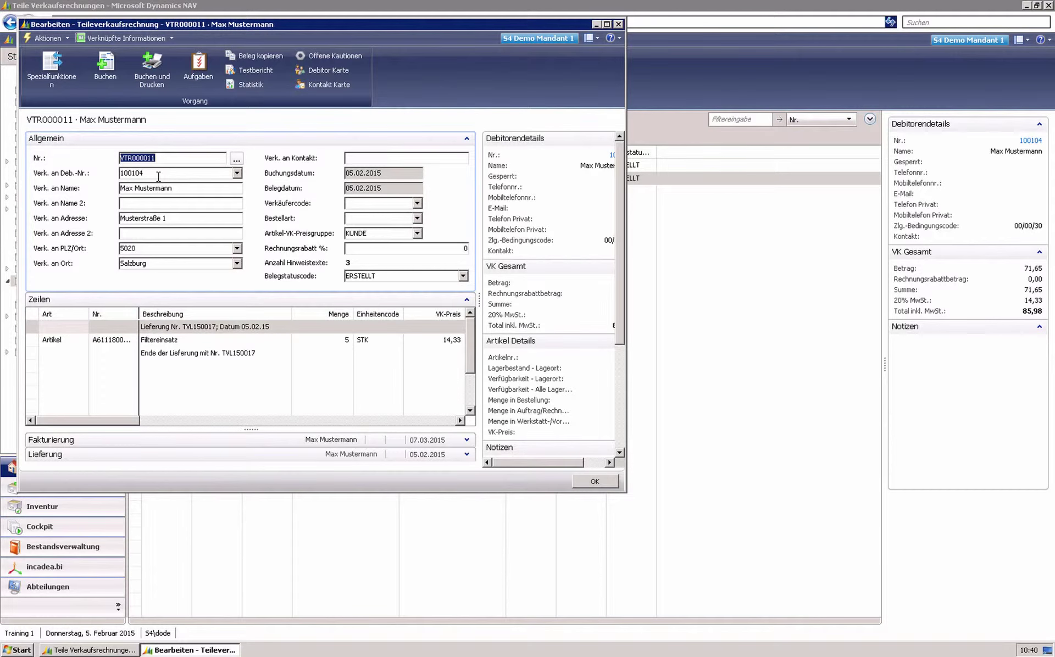
Post the parts sales invoice and print one copy of all pages on the EPSON TM-T88V Receipt printer.
left_click(152, 70)
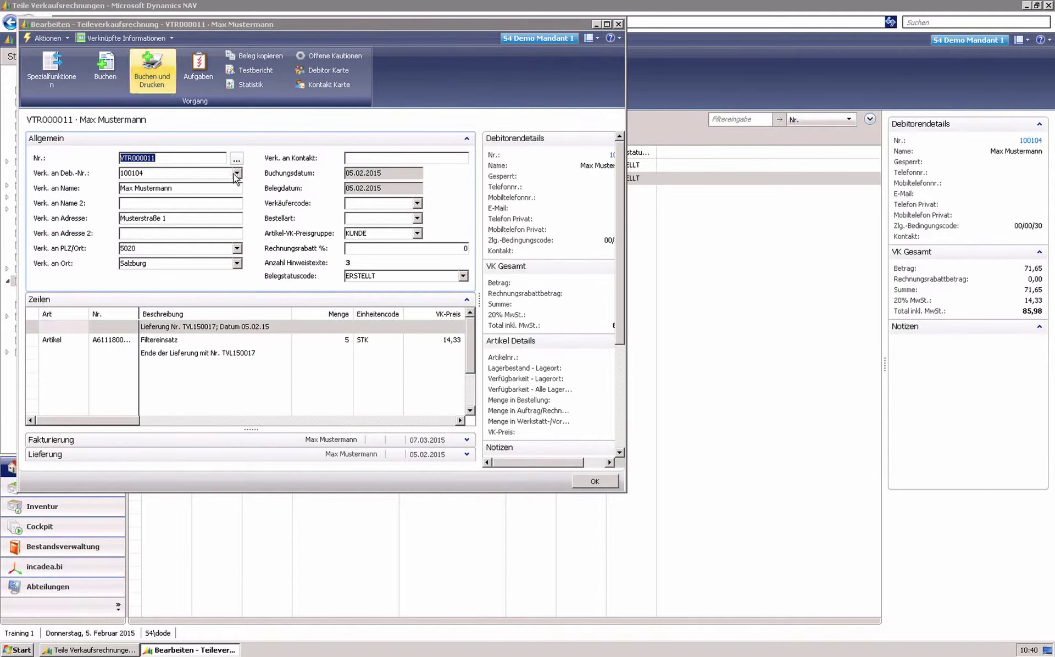
left_click(143, 319)
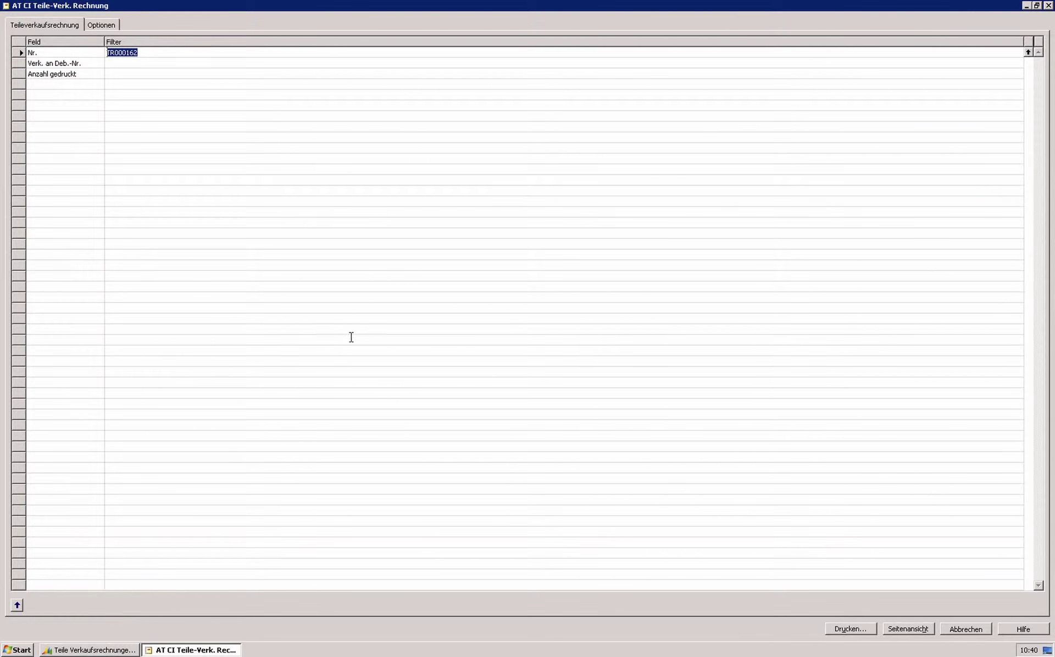
left_click(864, 629)
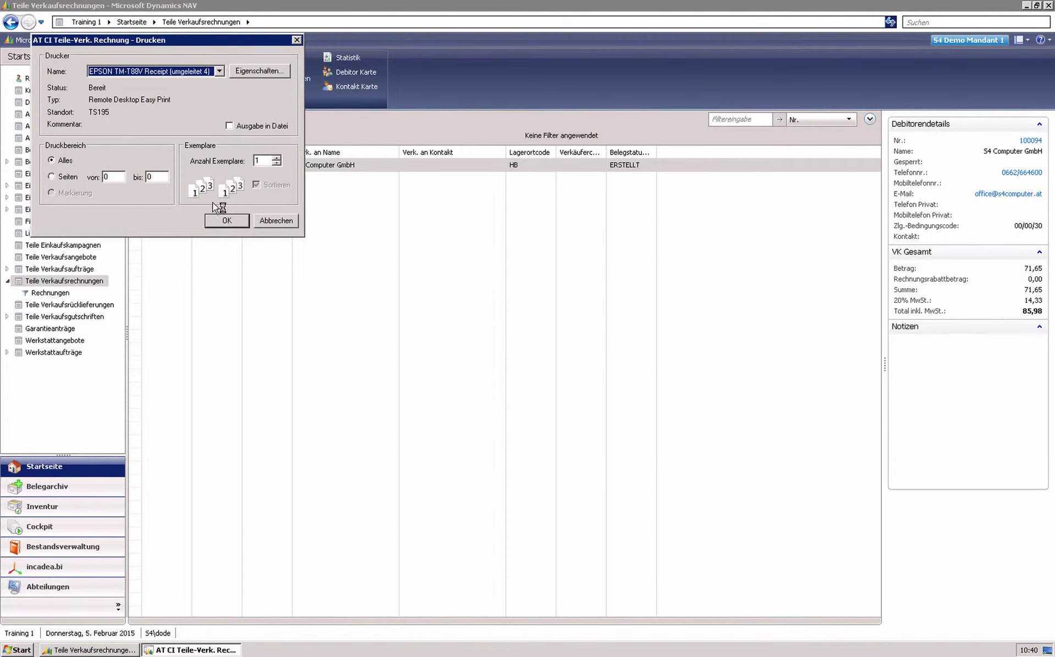
left_click(222, 222)
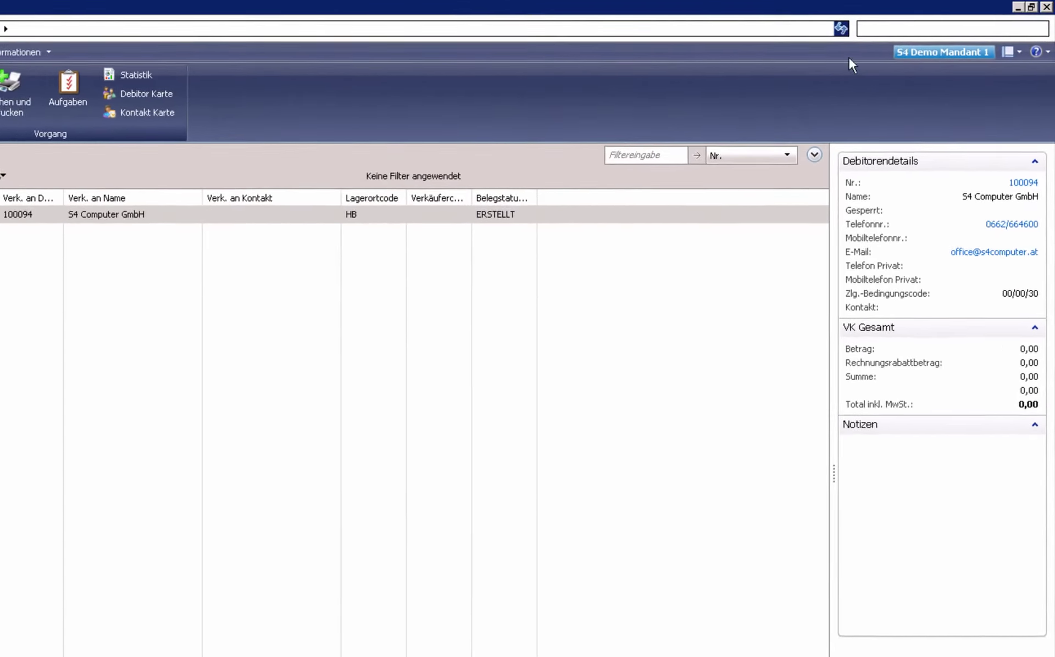
Run Erledigte Aufträge löschen for Teile with Fehlerbehandlung set to Fehler überspringen.
left_click(927, 23)
type("erled")
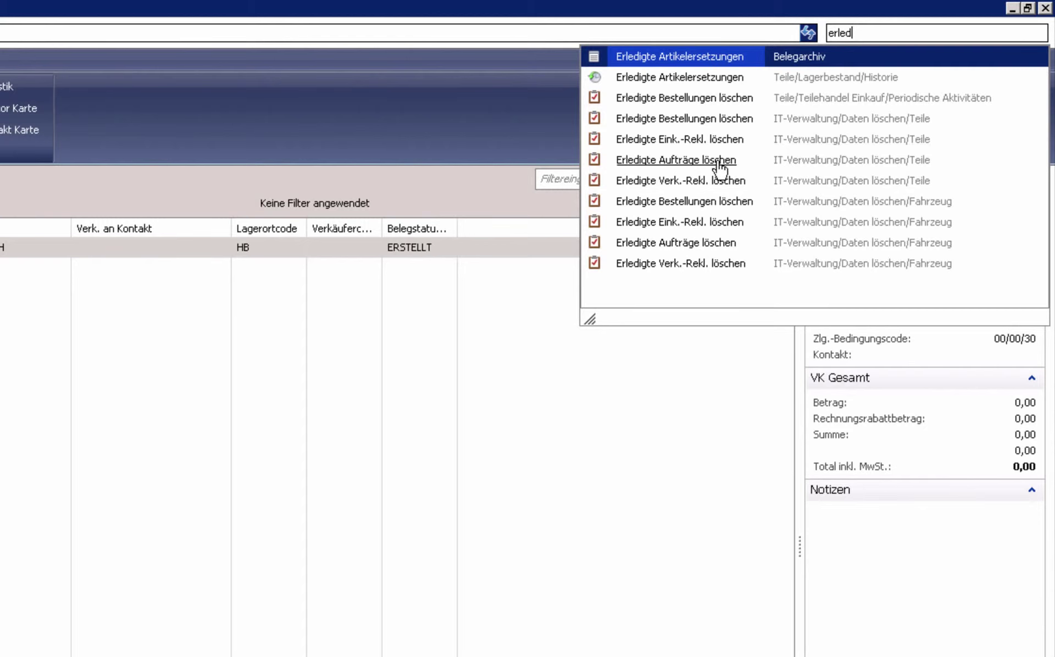
left_click(720, 160)
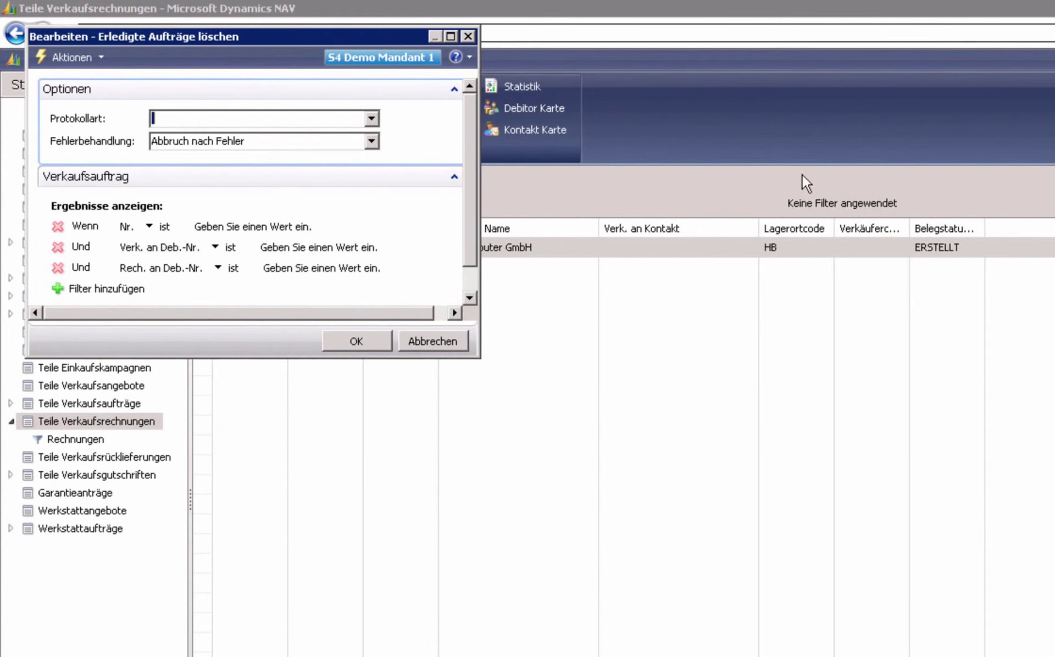
left_click(373, 140)
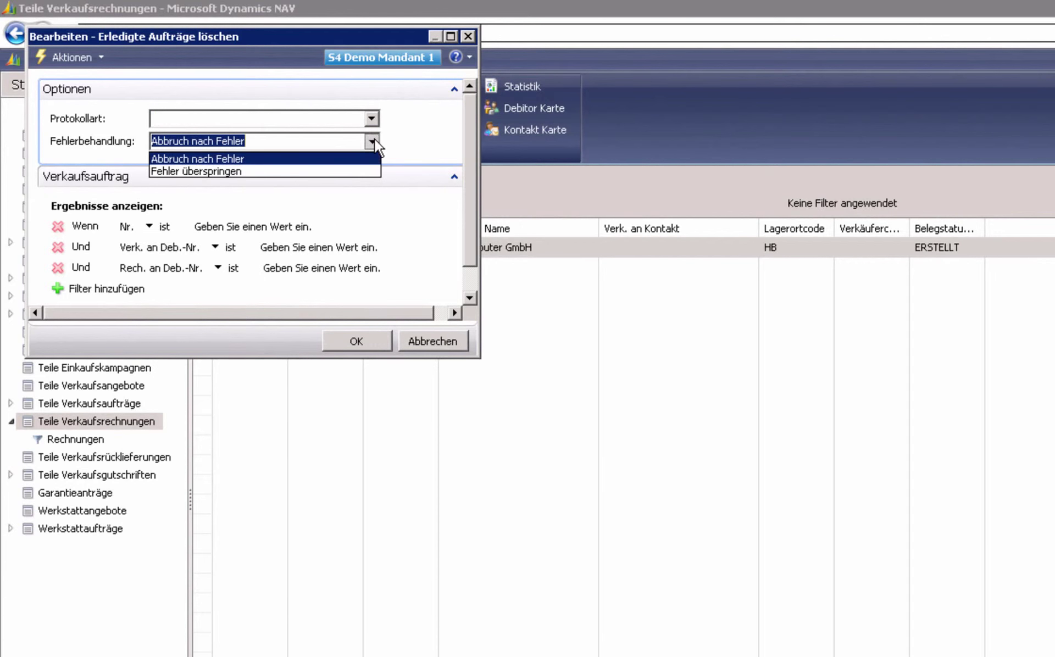
left_click(334, 170)
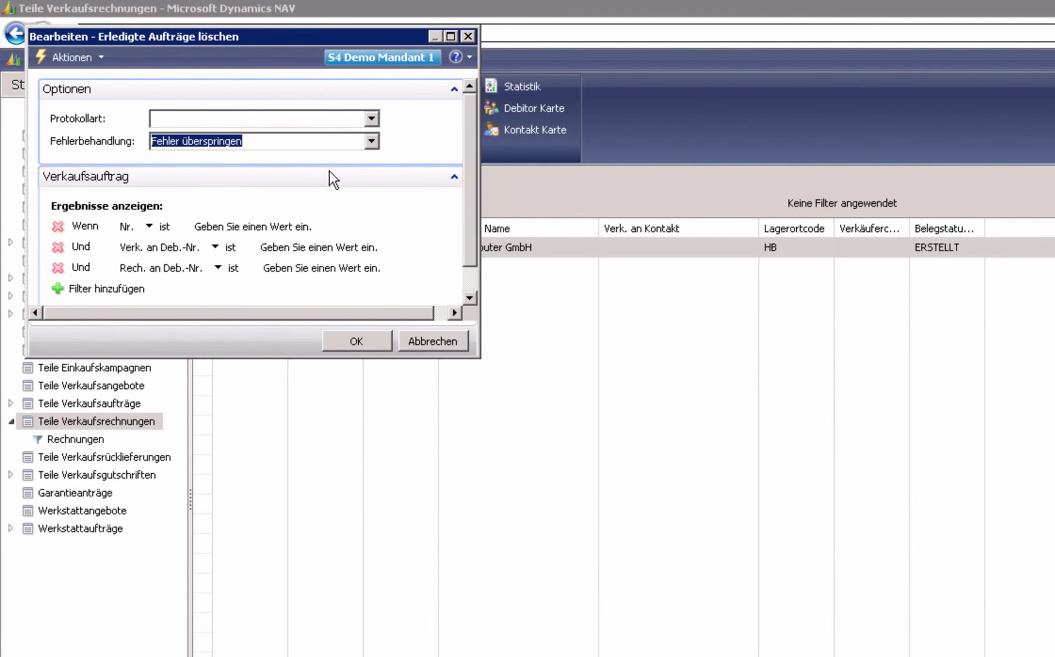
left_click(362, 342)
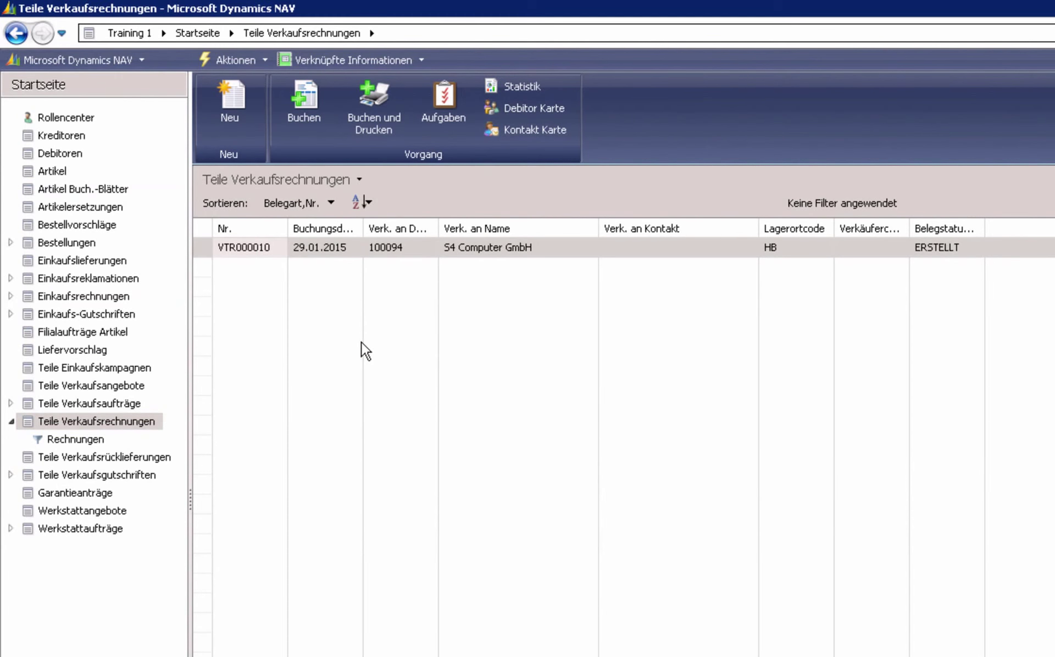